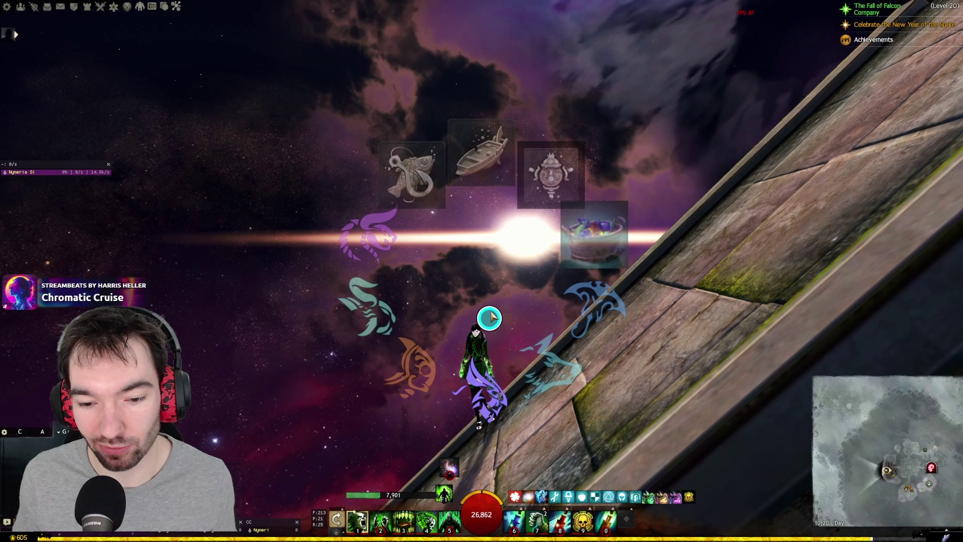
{"action": "left_click", "coordinate": [463, 267]}
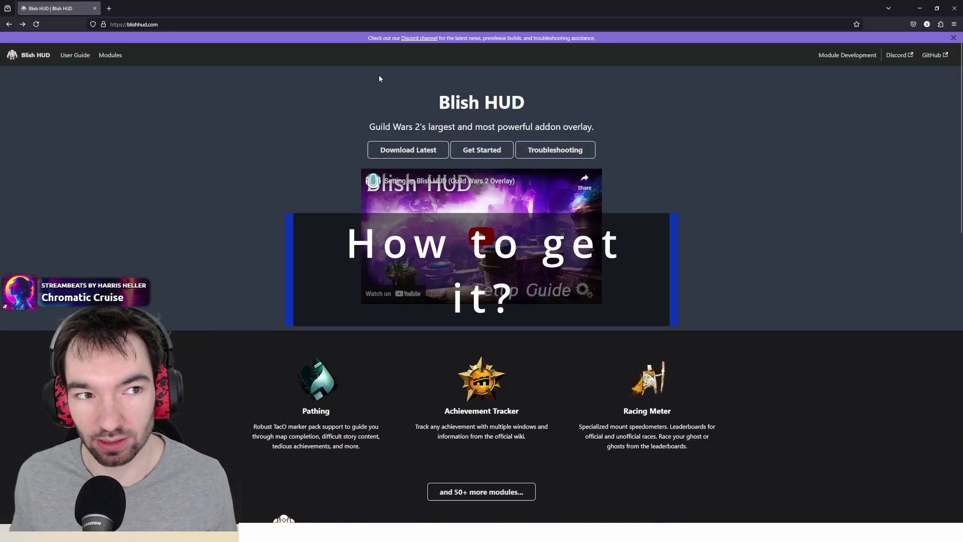
View the Getting Started guide on the Blish HUD website, browse the full module list, and return to the game.
{"action": "left_click", "coordinate": [499, 150]}
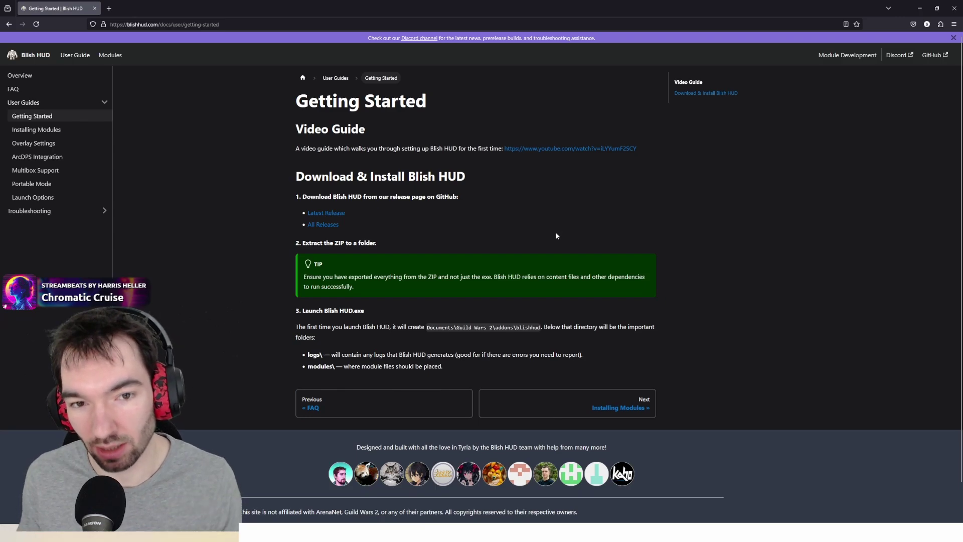
{"action": "left_click", "coordinate": [110, 55]}
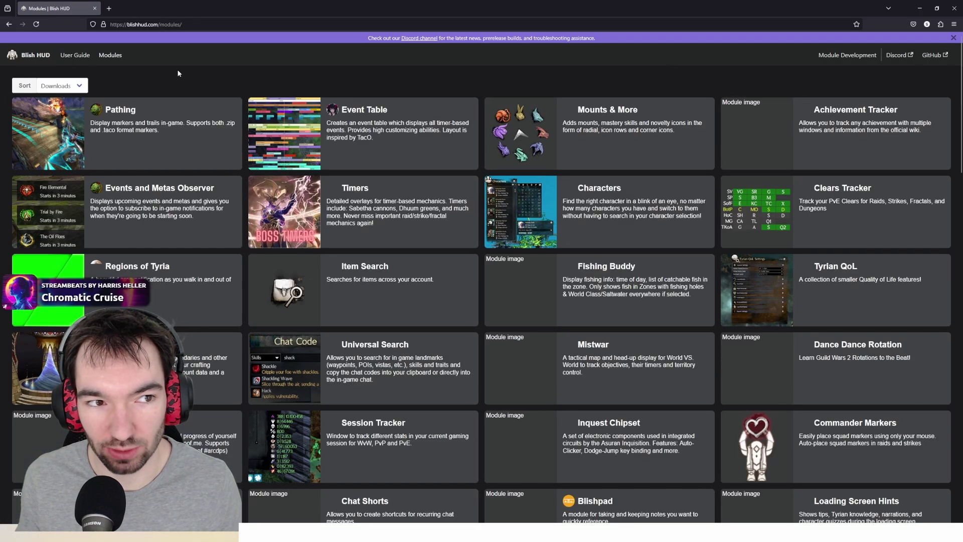
{"action": "scroll", "coordinate": [496, 254], "scroll_direction": "down", "scroll_amount": 2}
{"action": "scroll", "coordinate": [496, 254], "scroll_direction": "down", "scroll_amount": 20}
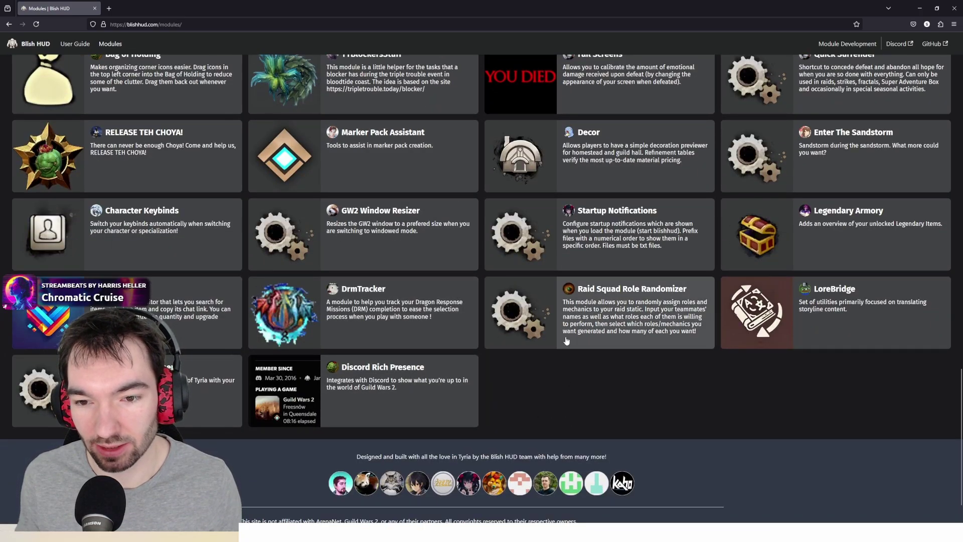
{"action": "left_click", "coordinate": [920, 8]}
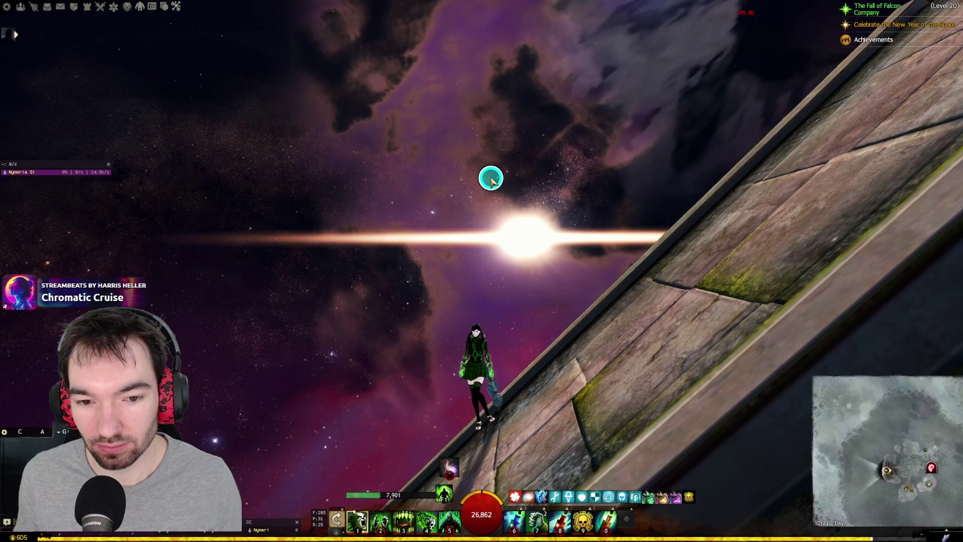
Open the Blish HUD settings, look through the installed modules, and show the details of the Timers module.
{"action": "left_click", "coordinate": [141, 6]}
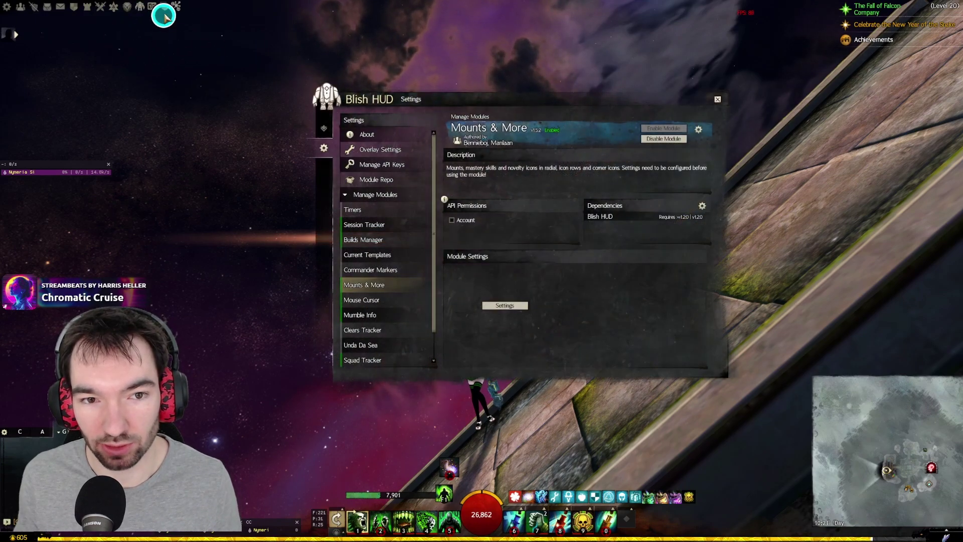
{"action": "scroll", "coordinate": [402, 246], "scroll_direction": "down", "scroll_amount": 2}
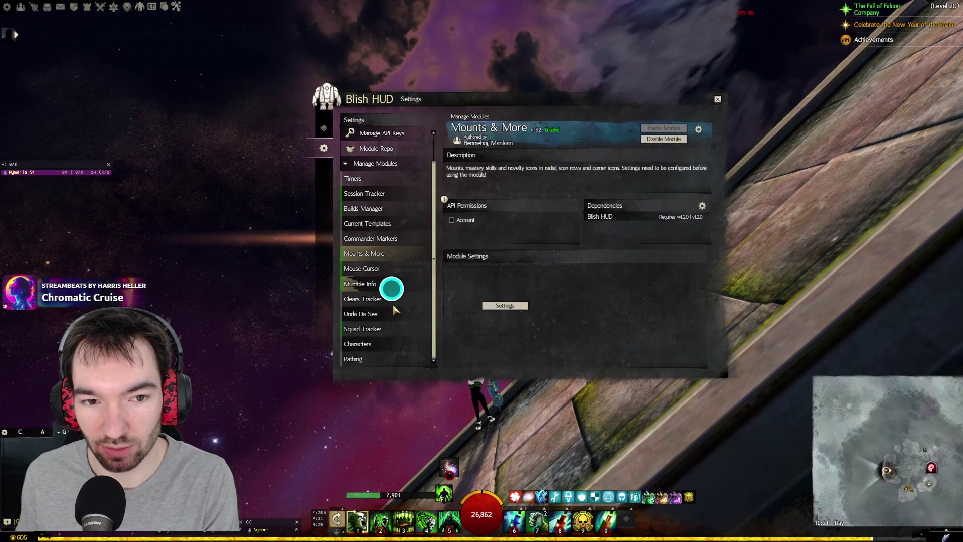
{"action": "scroll", "coordinate": [402, 274], "scroll_direction": "up", "scroll_amount": 2}
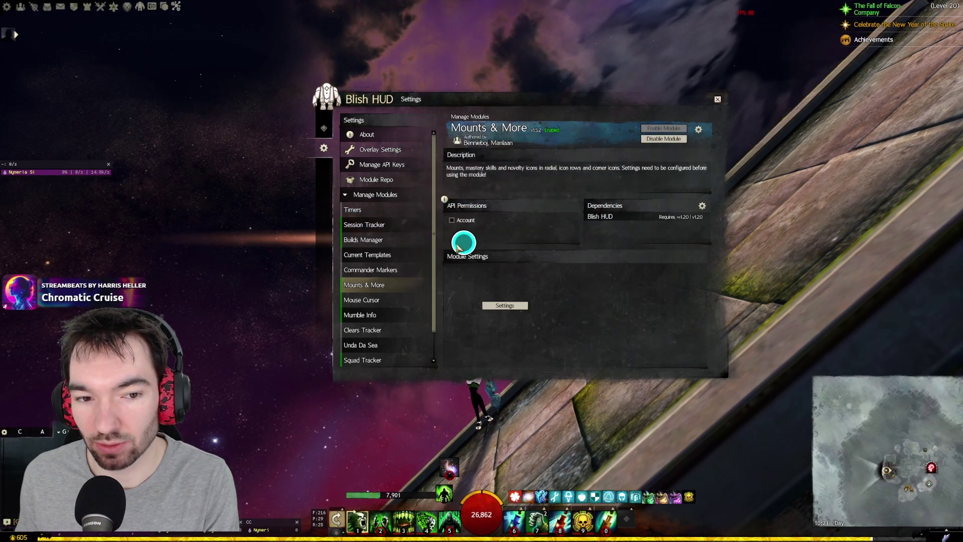
{"action": "left_click", "coordinate": [364, 208]}
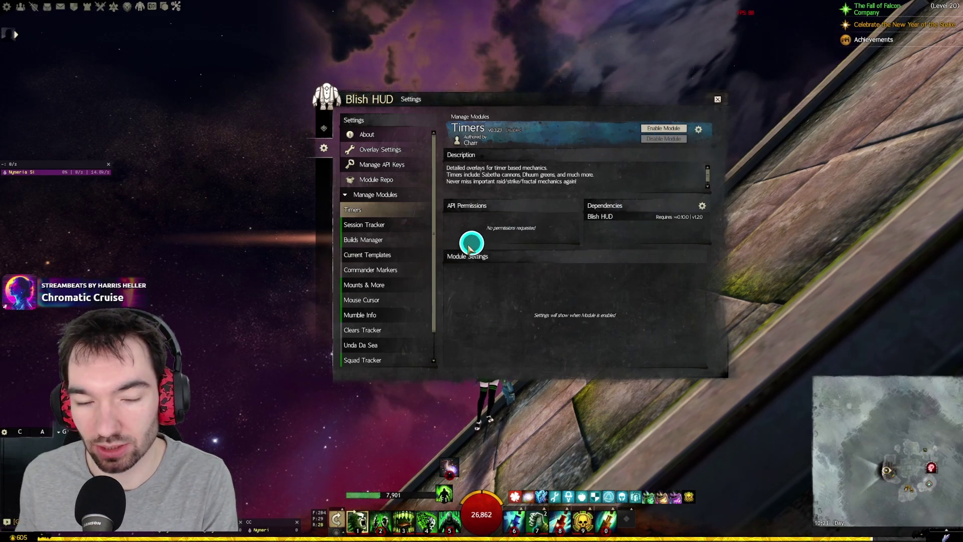
Show the Session Tracker module's details and its management options, and open its settings.
{"action": "left_click", "coordinate": [394, 226]}
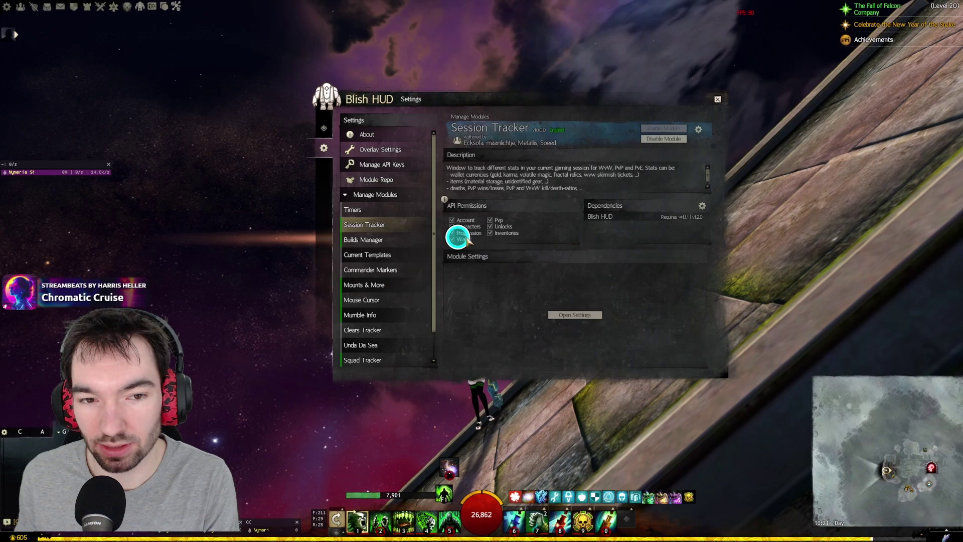
{"action": "mouse_move", "coordinate": [346, 224]}
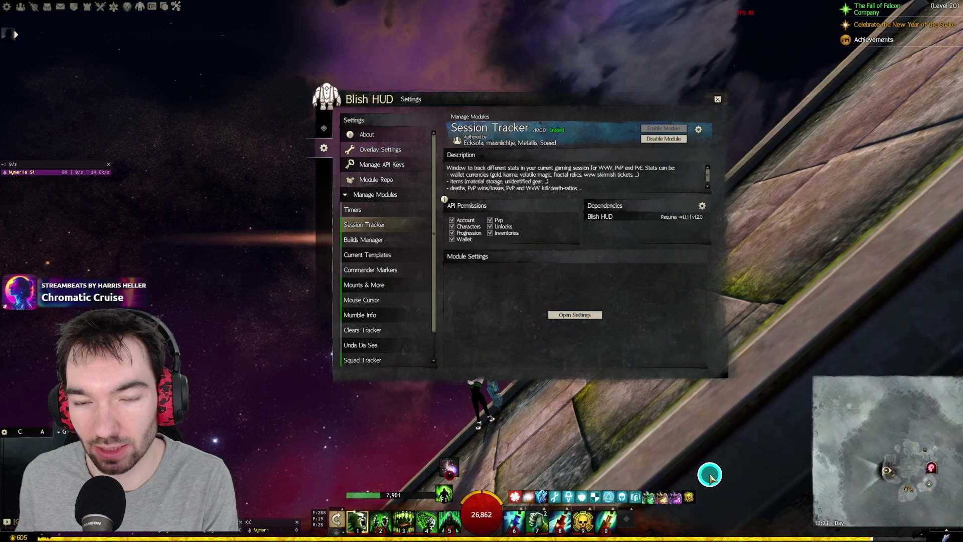
{"action": "left_click", "coordinate": [698, 129]}
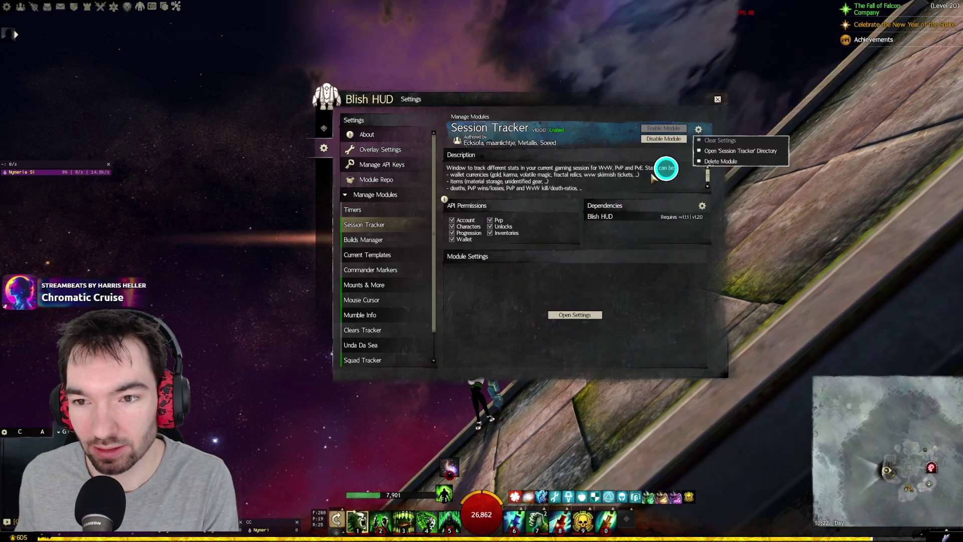
{"action": "left_click", "coordinate": [597, 315]}
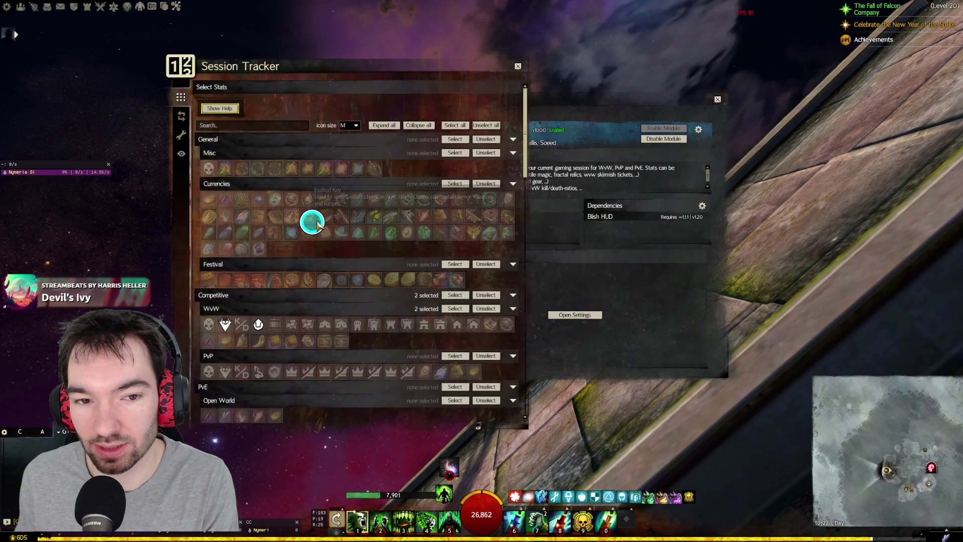
Look through the selectable stats in Session Tracker, from currencies to cooking materials, and close its window.
{"action": "scroll", "coordinate": [404, 271], "scroll_direction": "down", "scroll_amount": 2}
{"action": "scroll", "coordinate": [404, 271], "scroll_direction": "down", "scroll_amount": 10}
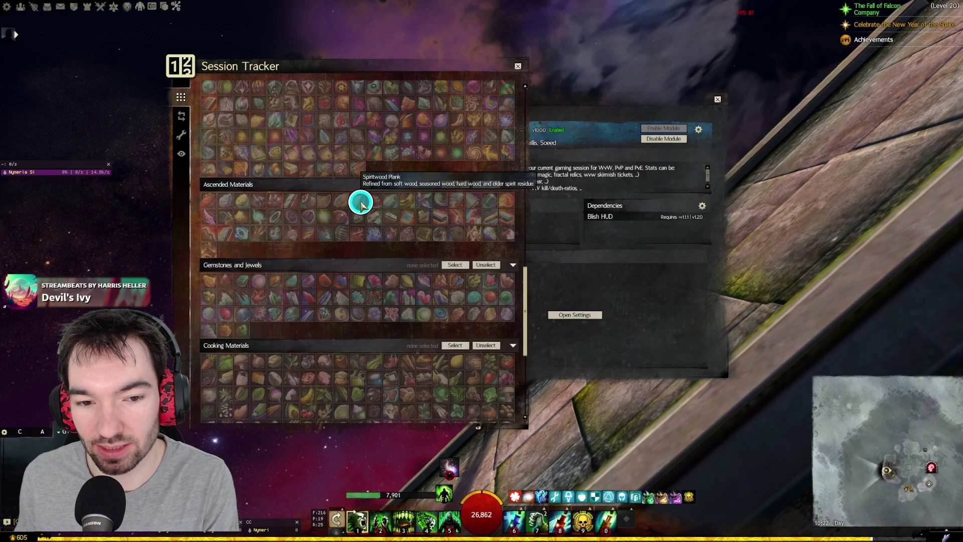
{"action": "scroll", "coordinate": [431, 311], "scroll_direction": "up", "scroll_amount": 10}
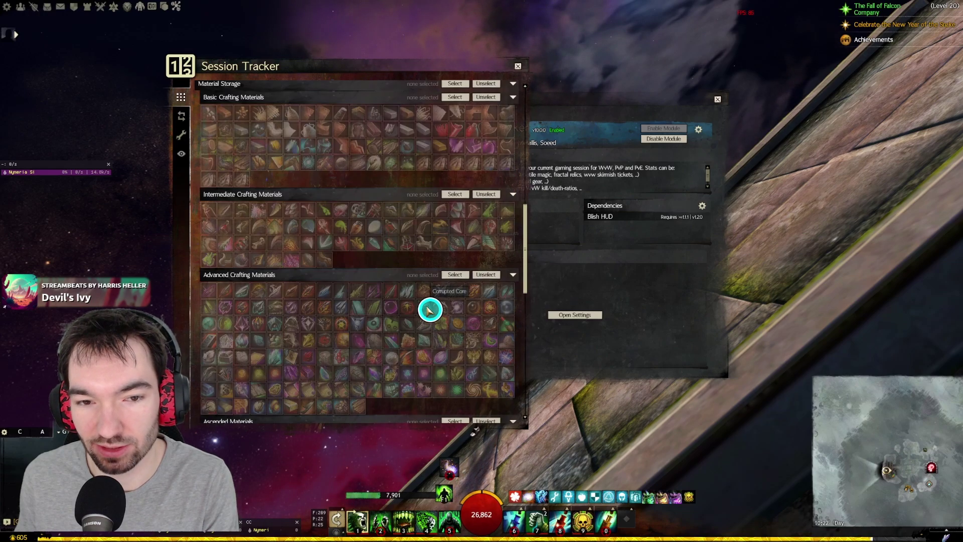
{"action": "scroll", "coordinate": [310, 243], "scroll_direction": "up", "scroll_amount": 5}
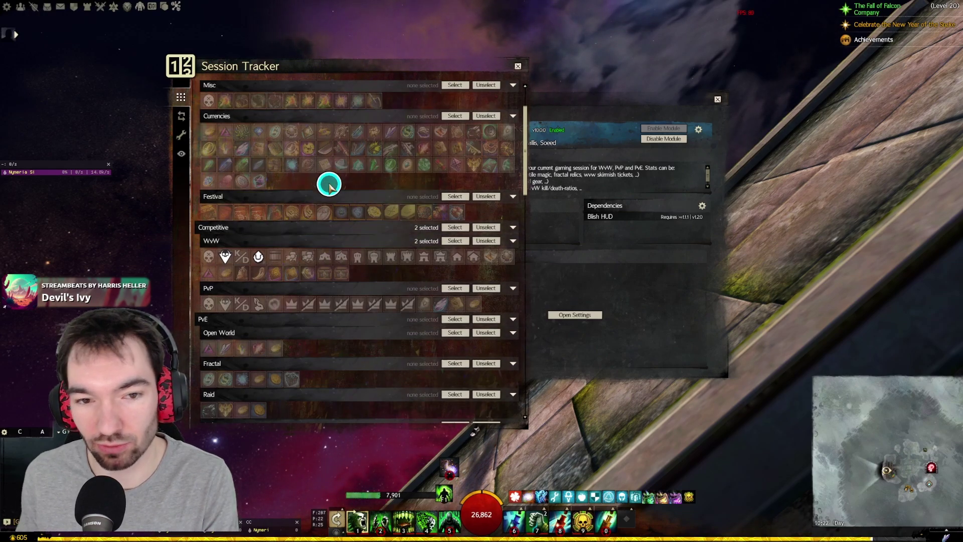
{"action": "scroll", "coordinate": [329, 186], "scroll_direction": "up", "scroll_amount": 2}
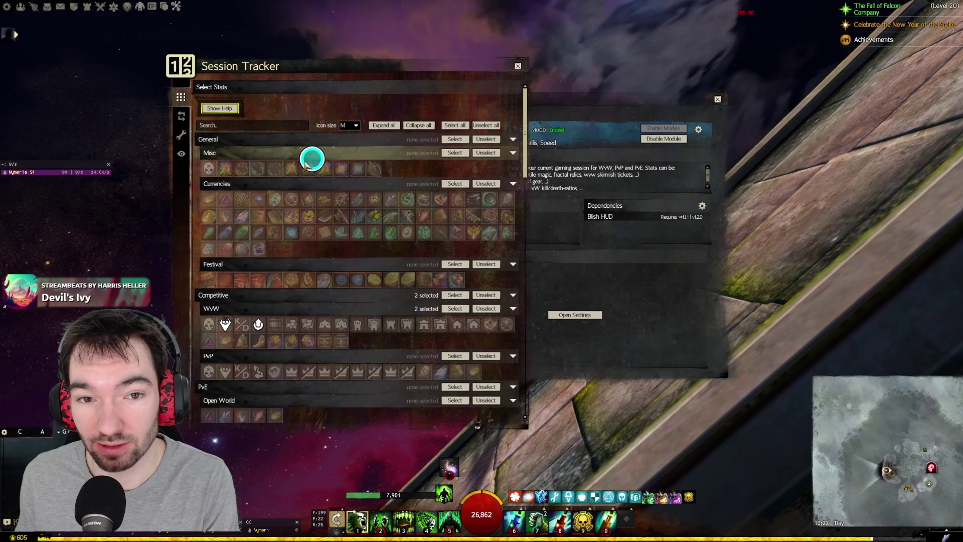
{"action": "left_click", "coordinate": [515, 66]}
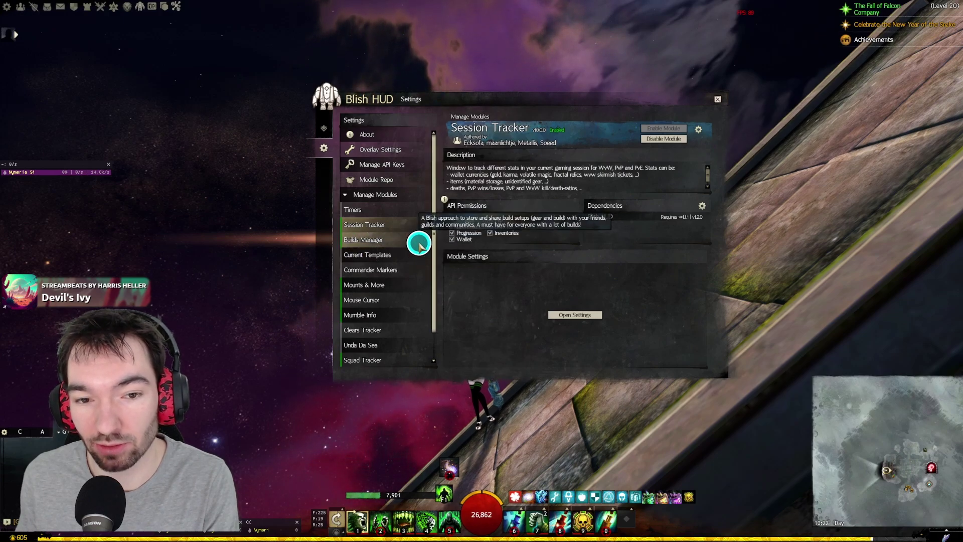
Open Builds Manager, move its window clear of the screen edge, and view the new template's equipment.
{"action": "left_click", "coordinate": [162, 9]}
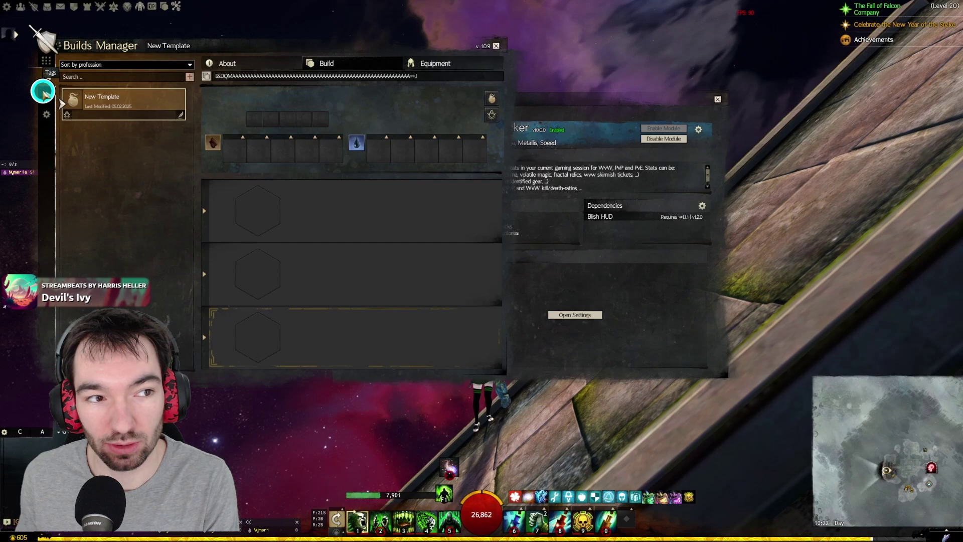
{"action": "left_click", "coordinate": [45, 60]}
{"action": "left_click_drag", "start_coordinate": [96, 50], "coordinate": [216, 48]}
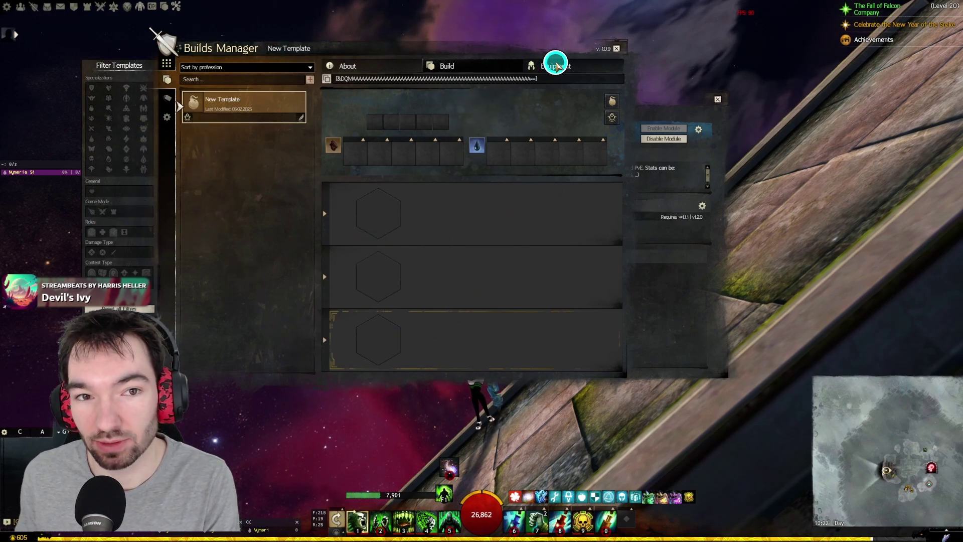
{"action": "left_click", "coordinate": [557, 64]}
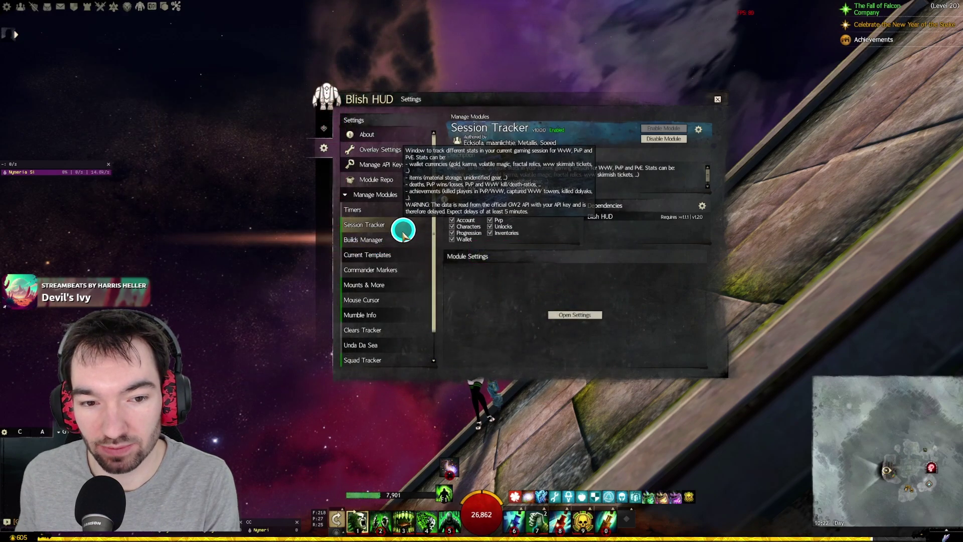
Review the Mouse Cursor module, open the Mounts & More module's settings, and close the Blish HUD settings window.
{"action": "left_click", "coordinate": [401, 299]}
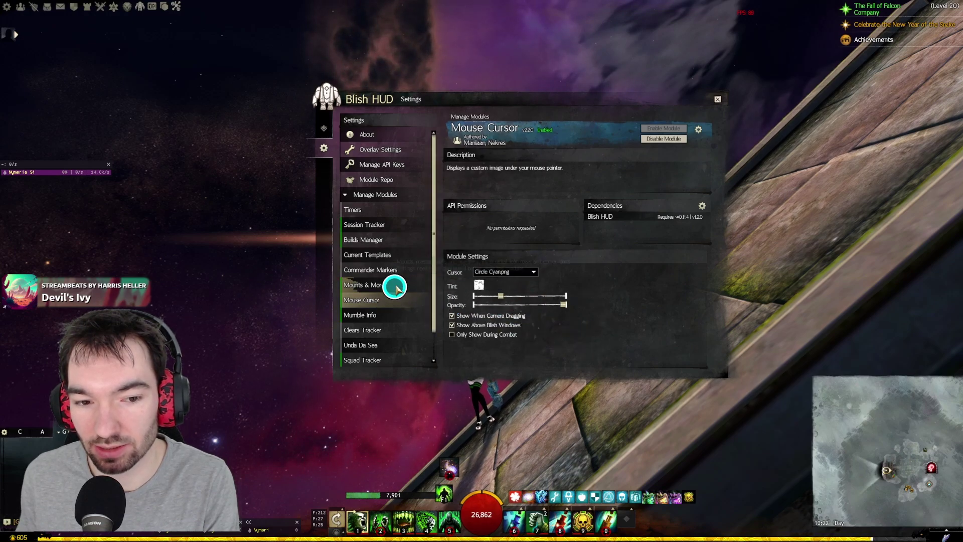
{"action": "scroll", "coordinate": [409, 271], "scroll_direction": "down", "scroll_amount": 2}
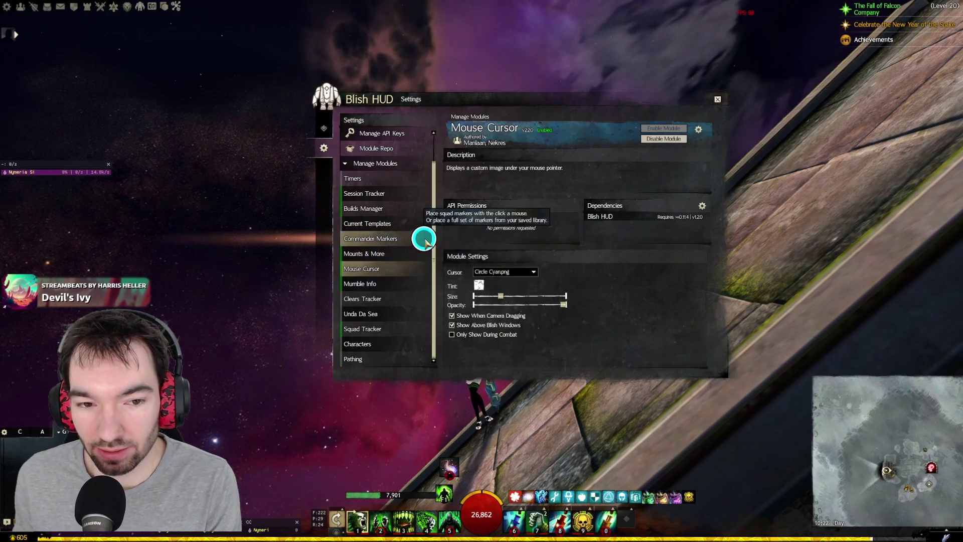
{"action": "left_click", "coordinate": [418, 255]}
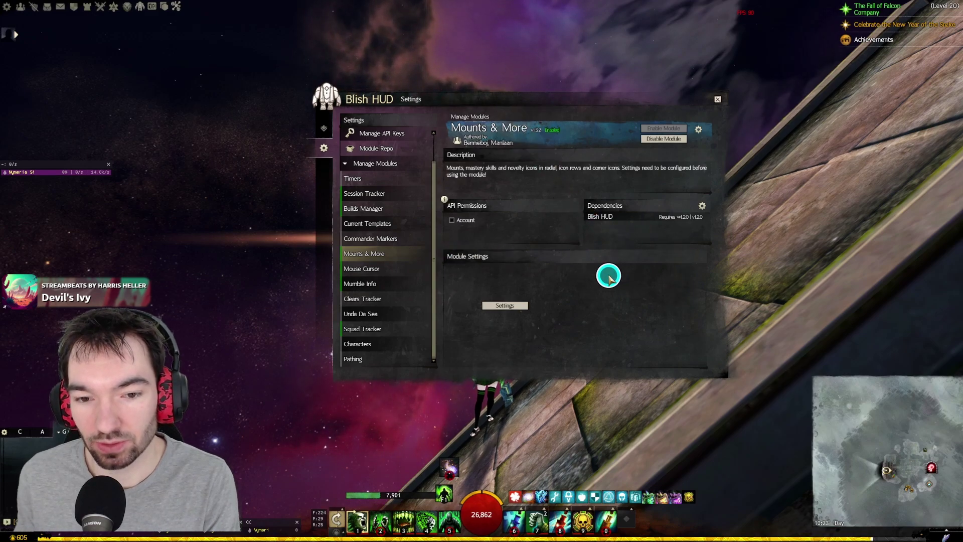
{"action": "left_click", "coordinate": [517, 304]}
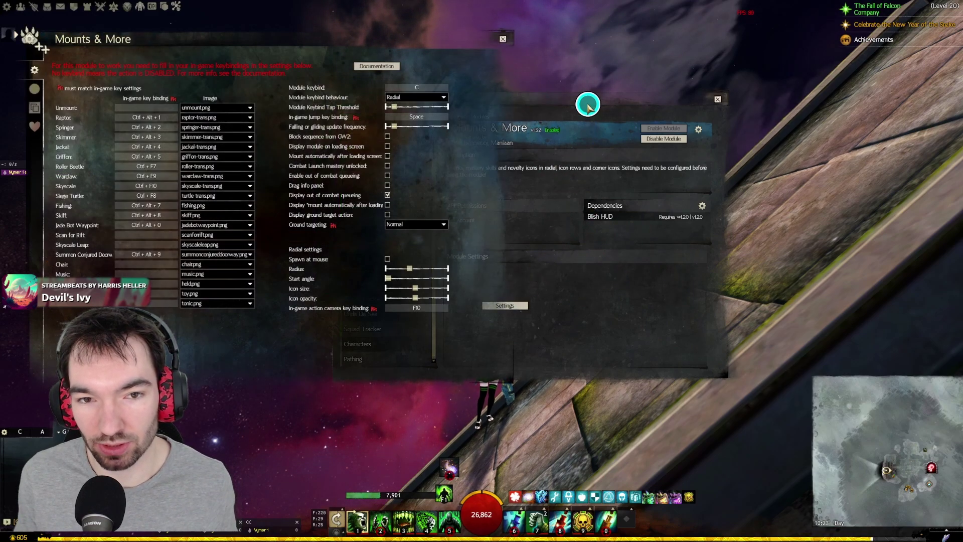
{"action": "left_click_drag", "start_coordinate": [585, 101], "coordinate": [618, 97]}
{"action": "left_click", "coordinate": [751, 93]}
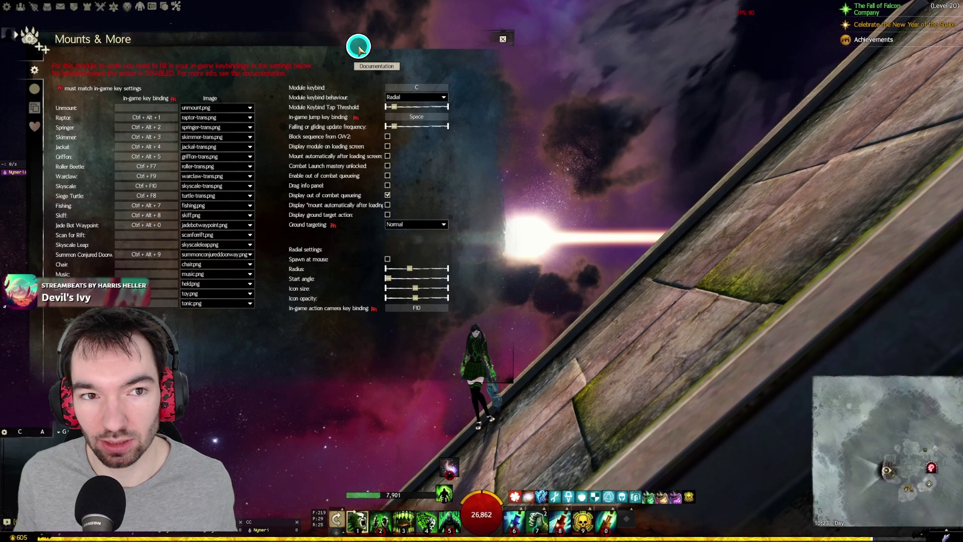
Place the game's control options beside the Mounts & More settings and show the Mounts key bindings for comparison.
{"action": "left_click_drag", "start_coordinate": [359, 45], "coordinate": [374, 68]}
{"action": "key", "text": "F11"}
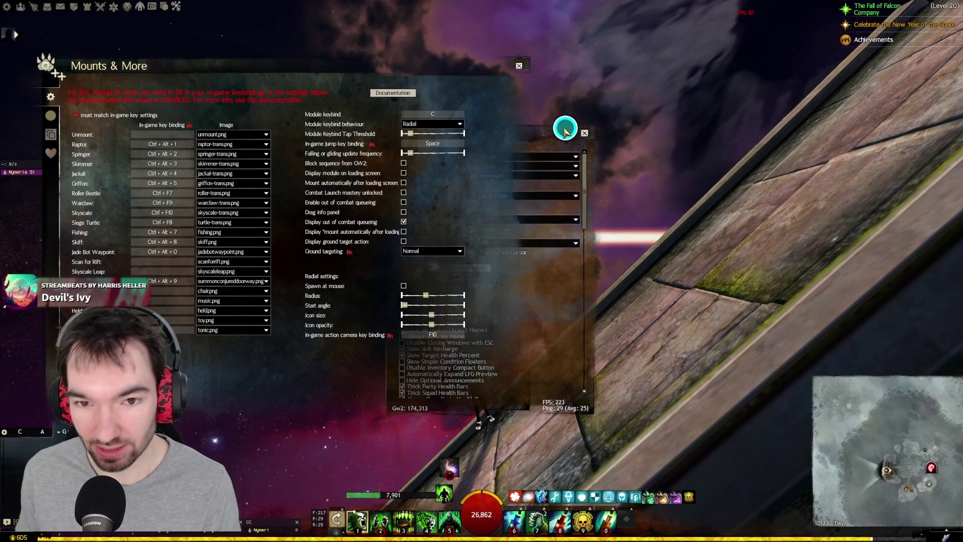
{"action": "left_click_drag", "start_coordinate": [767, 117], "coordinate": [762, 87]}
{"action": "left_click", "coordinate": [579, 176]}
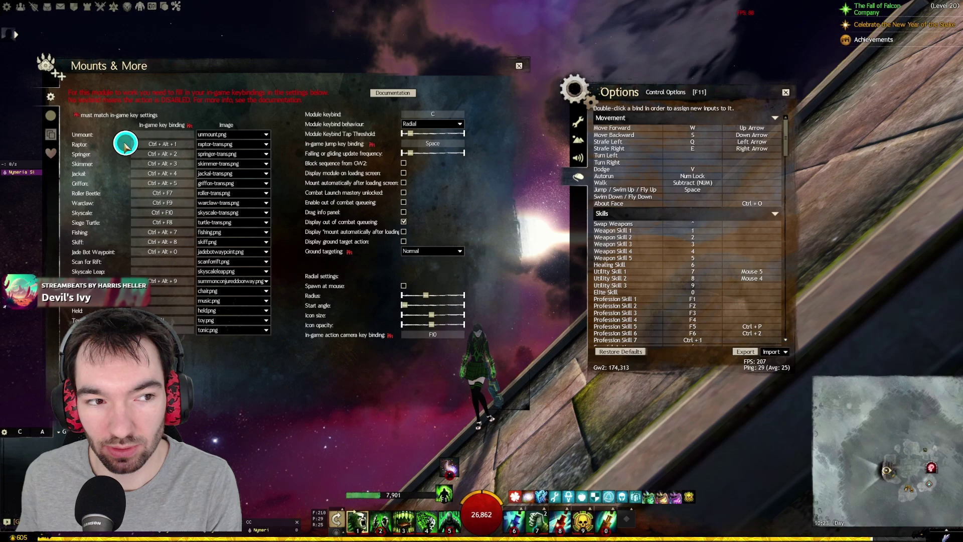
{"action": "scroll", "coordinate": [652, 238], "scroll_direction": "down", "scroll_amount": 10}
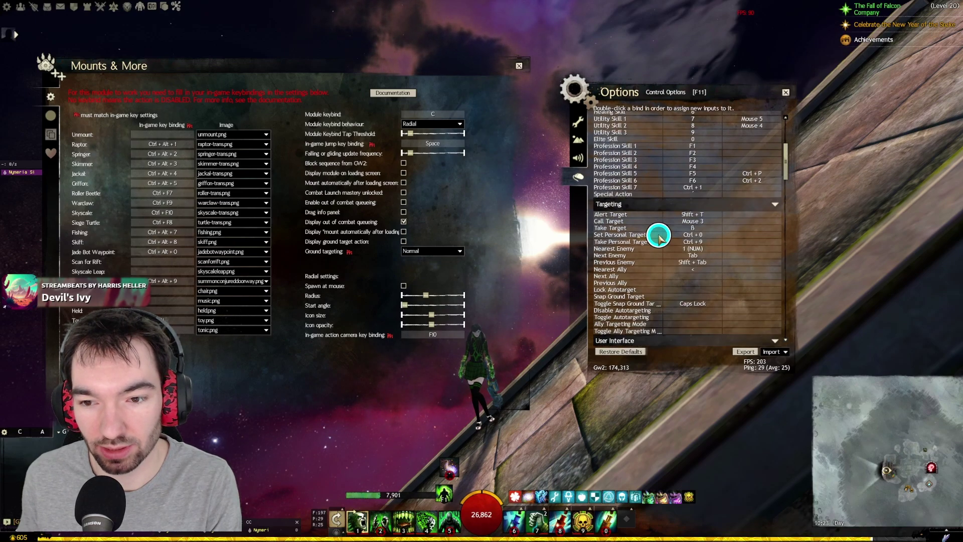
{"action": "scroll", "coordinate": [663, 218], "scroll_direction": "down", "scroll_amount": 8}
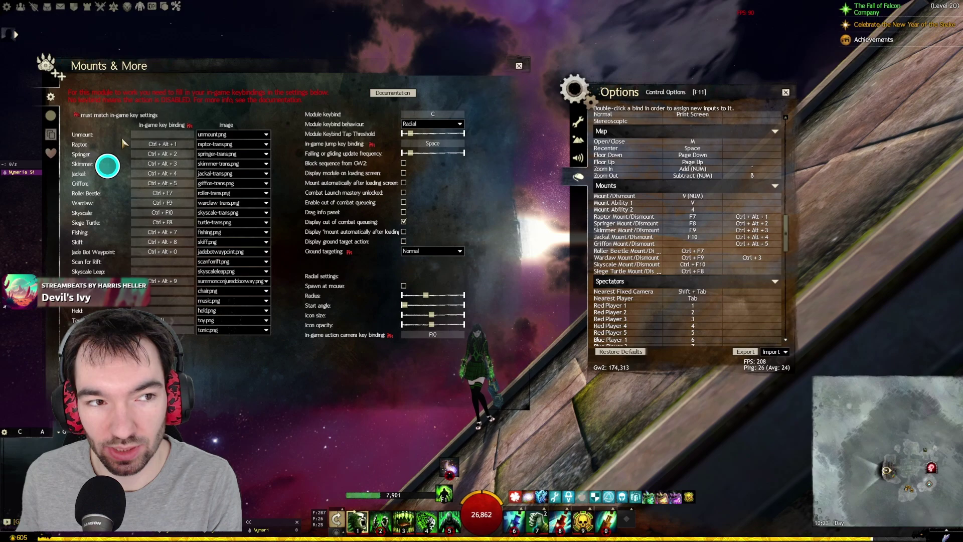
{"action": "left_click_drag", "start_coordinate": [183, 63], "coordinate": [196, 60]}
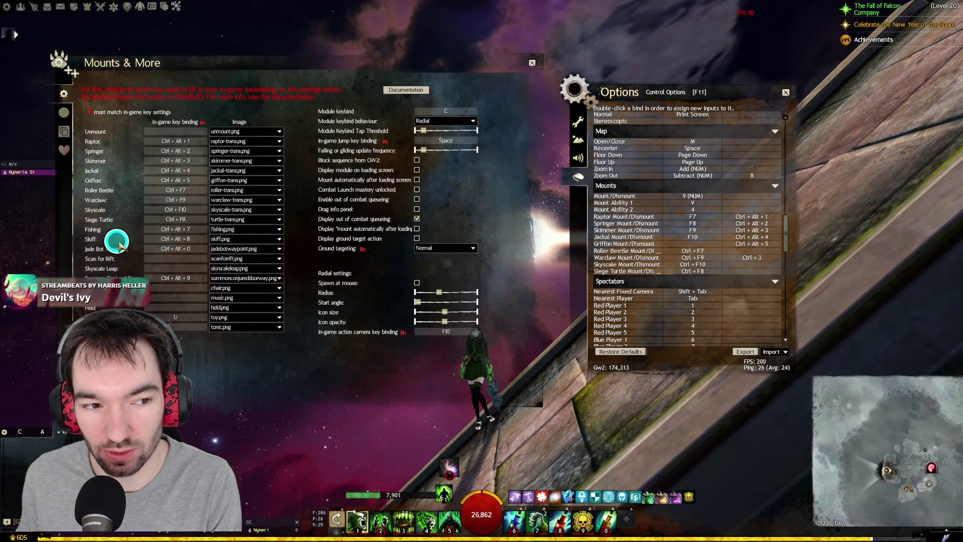
In Mounts & More, set the key binding of the toy.png entry to U and the module keybind to C.
{"action": "left_click", "coordinate": [177, 317]}
{"action": "key", "text": "u"}
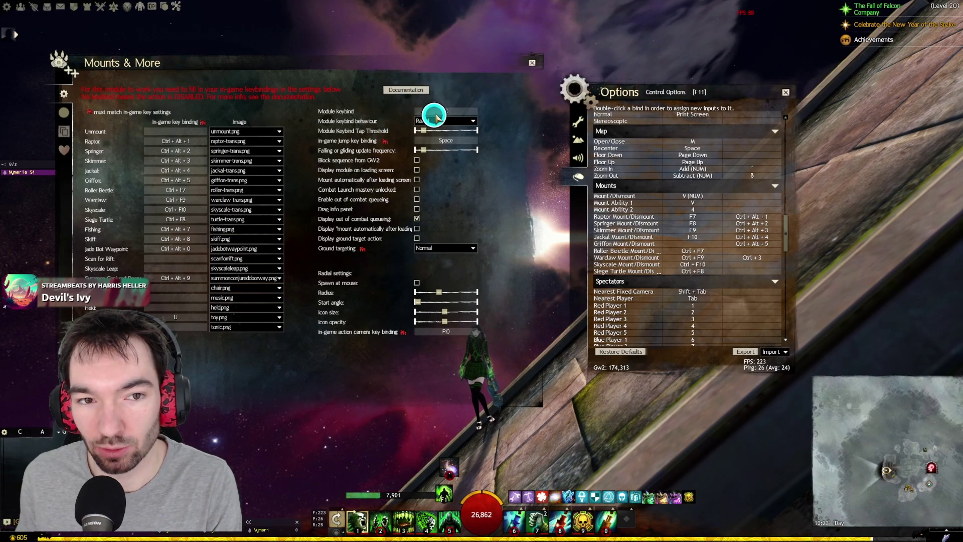
{"action": "key", "text": "c"}
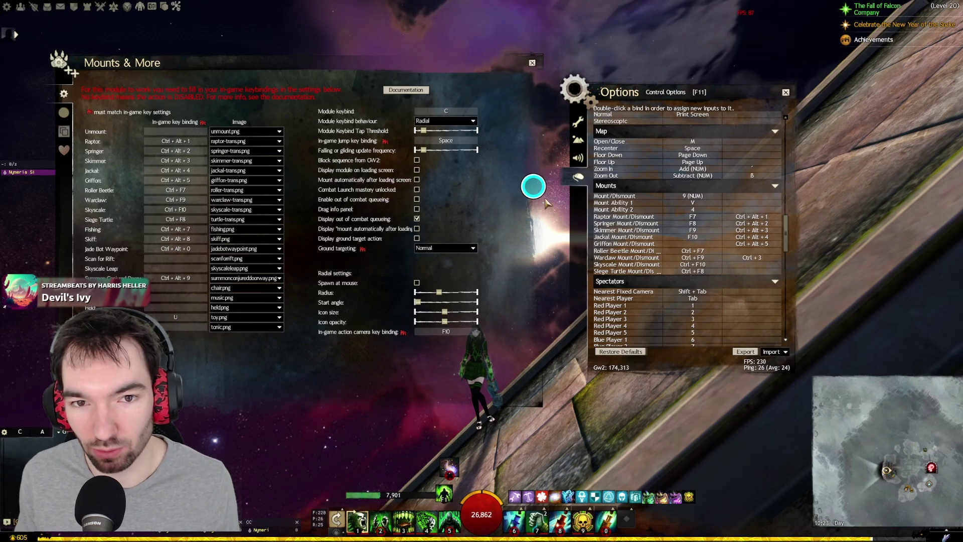
{"action": "key", "text": "c"}
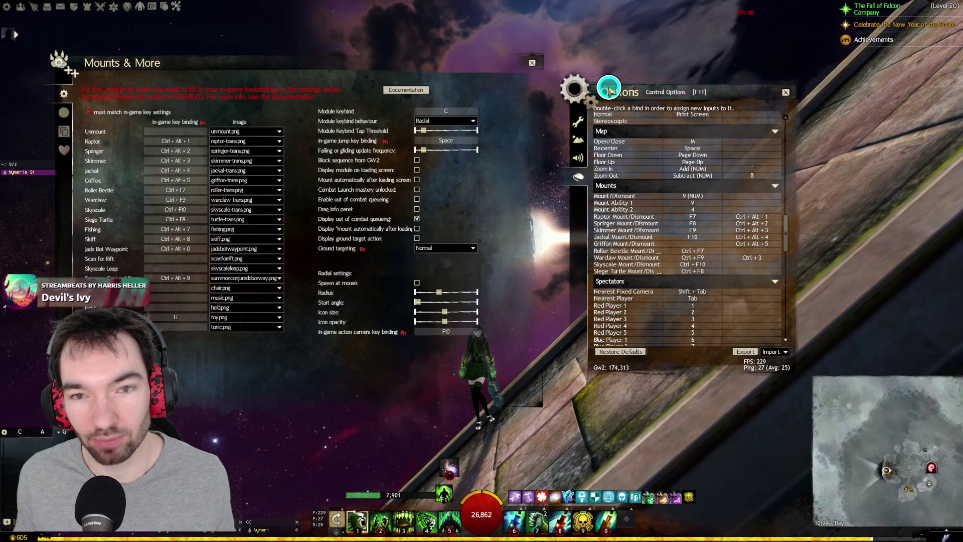
Close the Mounts & More settings and the game's options window.
{"action": "key", "text": "Escape"}
{"action": "left_click_drag", "start_coordinate": [609, 88], "coordinate": [363, 75]}
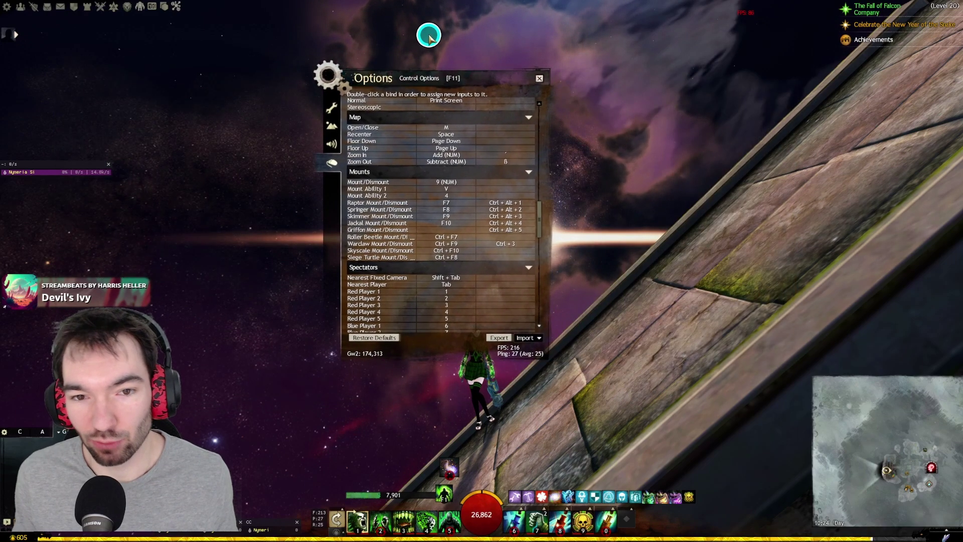
{"action": "key", "text": "Escape"}
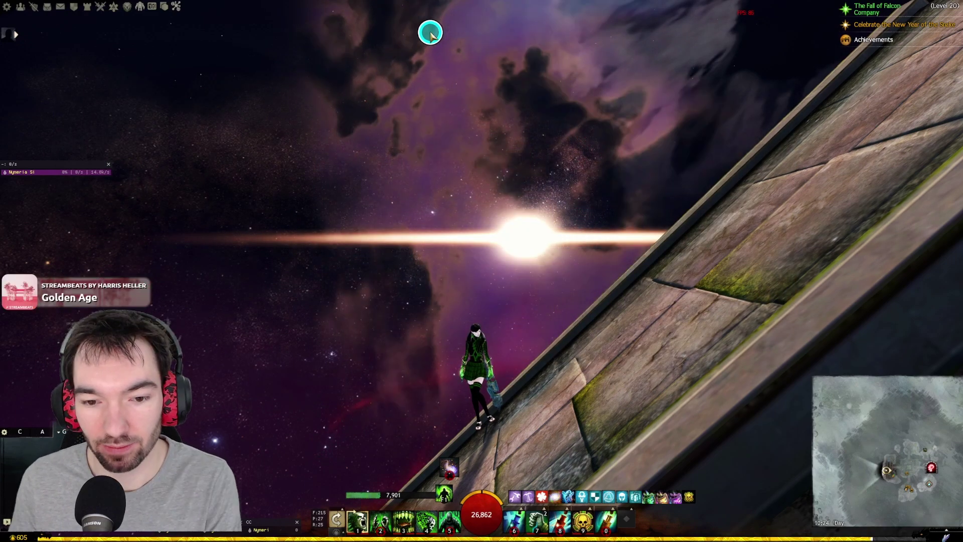